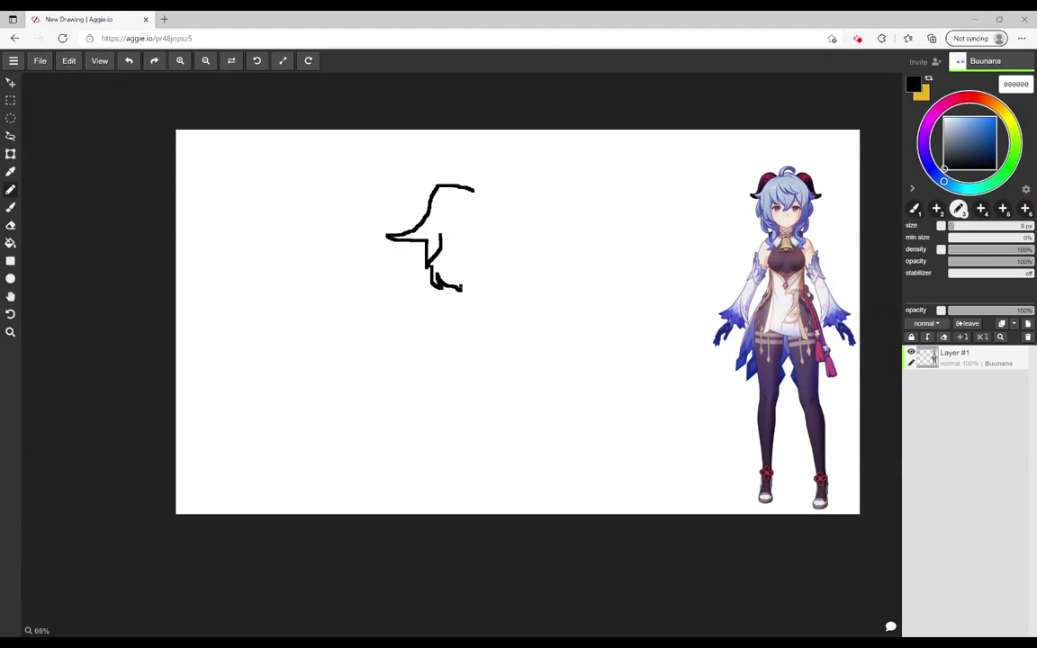
- Undo the first head sketch strokes and redraw the hair's left outline with a jagged fringe in black pencil
key("ctrl+z")
key("ctrl+z")
key("ctrl+z")
key("ctrl+z")
key("ctrl+z")
mouse_move(457, 196)
left_mouse_down()
mouse_move(428, 189)
mouse_move(406, 213)
mouse_move(455, 190)
mouse_move(364, 250)
mouse_move(386, 255)
mouse_move(398, 283)
mouse_move(400, 247)
mouse_move(404, 302)
mouse_move(418, 306)
mouse_move(418, 290)
mouse_move(396, 289)
mouse_move(432, 308)
mouse_move(422, 236)
mouse_move(424, 256)
mouse_move(454, 267)
mouse_move(450, 232)
mouse_move(437, 264)
mouse_move(432, 249)
mouse_move(453, 251)
mouse_move(449, 230)
mouse_move(479, 259)
mouse_move(471, 278)
mouse_move(495, 253)
mouse_move(511, 269)
mouse_move(527, 244)
mouse_move(512, 271)
mouse_move(531, 244)
left_mouse_up()
key("ctrl+z")
key("ctrl+z")
key("ctrl+z")
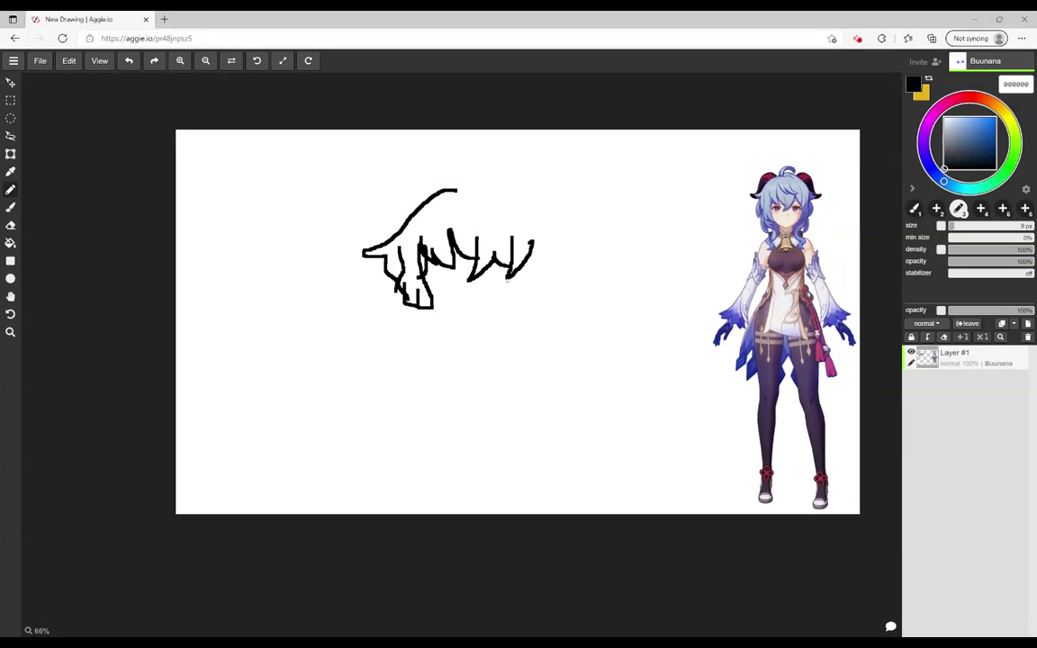
- Draw the right side locks, the crown with its looped tuft, and a long wavy strand below the right side
mouse_move(506, 298)
left_mouse_down()
mouse_move(534, 266)
mouse_move(505, 298)
mouse_move(529, 275)
mouse_move(532, 286)
mouse_move(540, 281)
mouse_move(533, 231)
left_mouse_up()
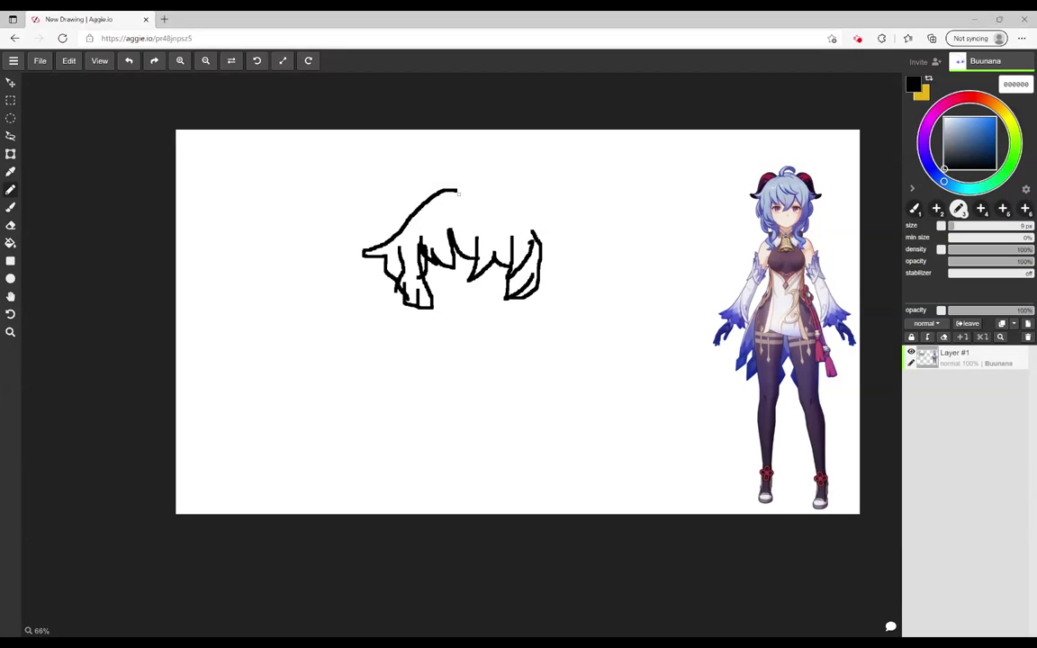
mouse_move(461, 191)
left_mouse_down()
mouse_move(474, 162)
mouse_move(501, 168)
mouse_move(473, 187)
mouse_move(513, 187)
mouse_move(573, 224)
mouse_move(563, 228)
mouse_move(571, 236)
mouse_move(541, 235)
mouse_move(552, 275)
mouse_move(550, 261)
mouse_move(545, 291)
mouse_move(526, 298)
mouse_move(531, 316)
mouse_move(500, 310)
mouse_move(515, 364)
left_mouse_up()
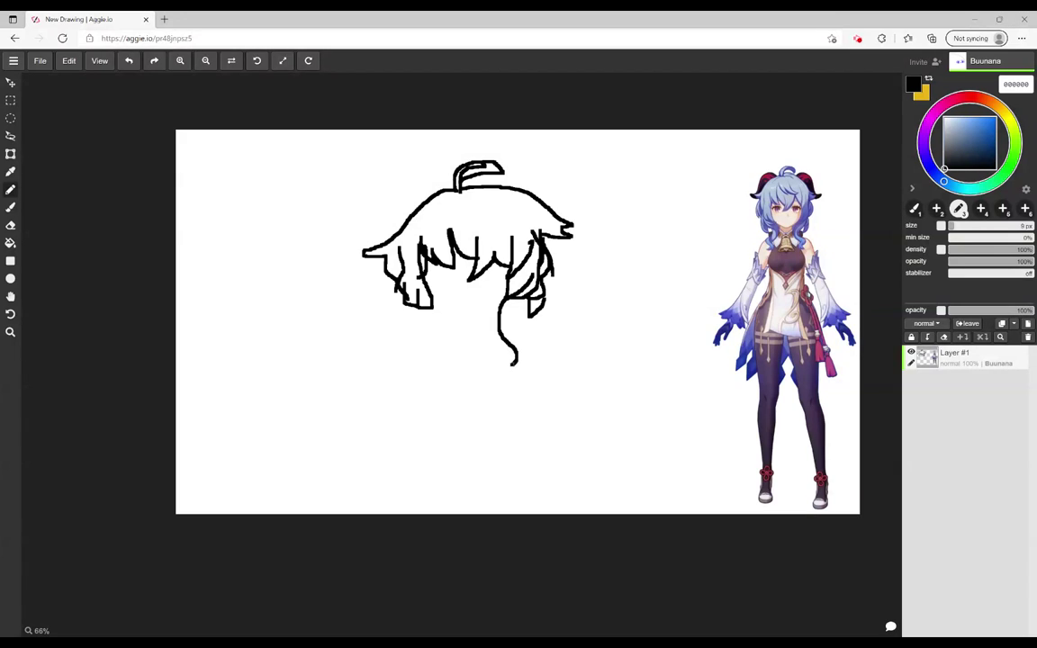
mouse_move(528, 306)
left_mouse_down()
mouse_move(509, 335)
mouse_move(527, 353)
mouse_move(518, 379)
mouse_move(526, 370)
mouse_move(536, 378)
mouse_move(520, 366)
left_mouse_up()
- Draw a curved jaw line joining the left and right hair locks, undoing the unsatisfactory attempts
mouse_move(425, 293)
left_mouse_down()
mouse_move(446, 326)
mouse_move(500, 303)
left_mouse_up()
key("ctrl+z")
mouse_move(425, 302)
left_mouse_down()
mouse_move(471, 325)
mouse_move(499, 298)
mouse_move(457, 327)
mouse_move(443, 311)
mouse_move(498, 307)
left_mouse_up()
key("ctrl+z")
key("ctrl+z")
key("ctrl+z")
mouse_move(432, 308)
left_mouse_down()
mouse_move(472, 319)
mouse_move(506, 301)
left_mouse_up()
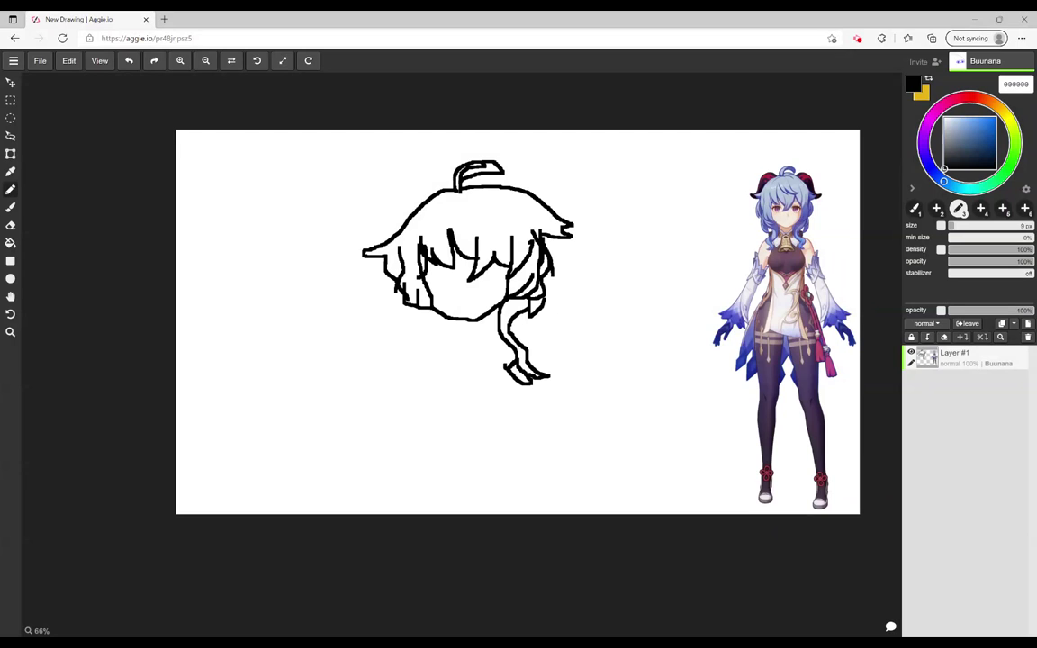
- Erase the upper-right hair outline and redraw it with a flatter, pointed tip extending outward
key("e")
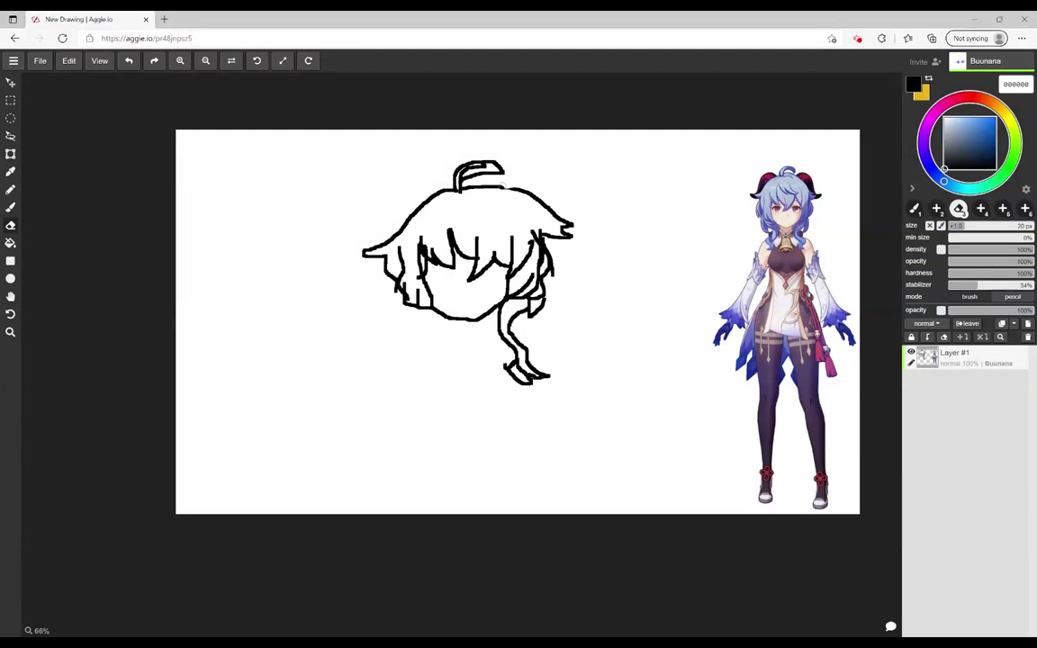
mouse_move(502, 189)
left_mouse_down()
mouse_move(528, 190)
mouse_move(572, 225)
mouse_move(559, 216)
mouse_move(568, 235)
mouse_move(546, 236)
left_mouse_up()
left_click(11, 189)
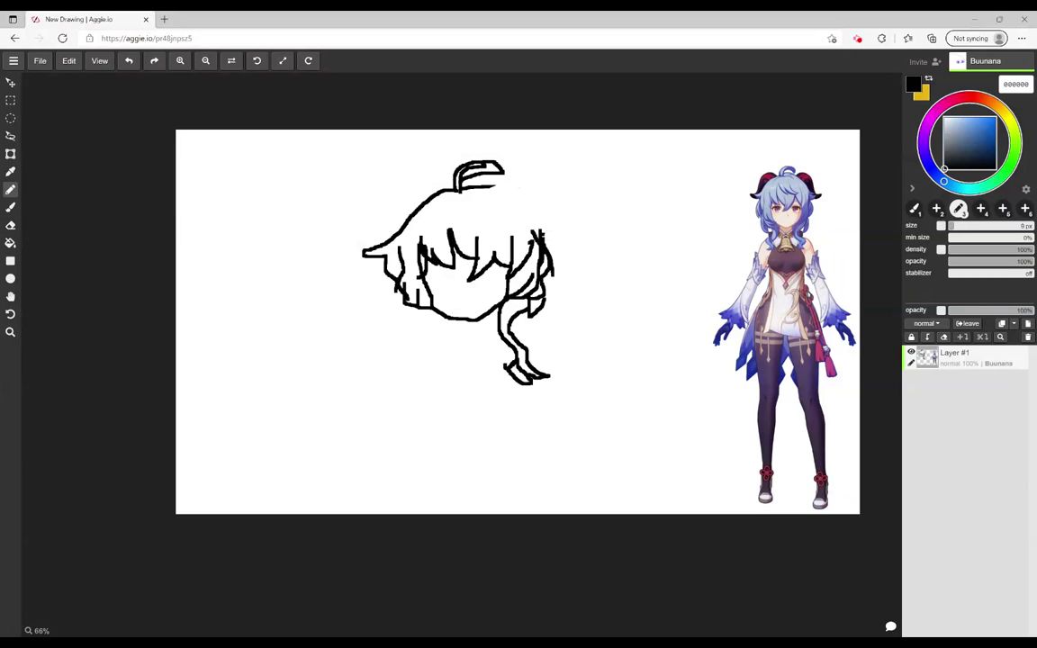
mouse_move(518, 190)
left_mouse_down()
mouse_move(522, 202)
mouse_move(574, 213)
mouse_move(542, 238)
left_mouse_up()
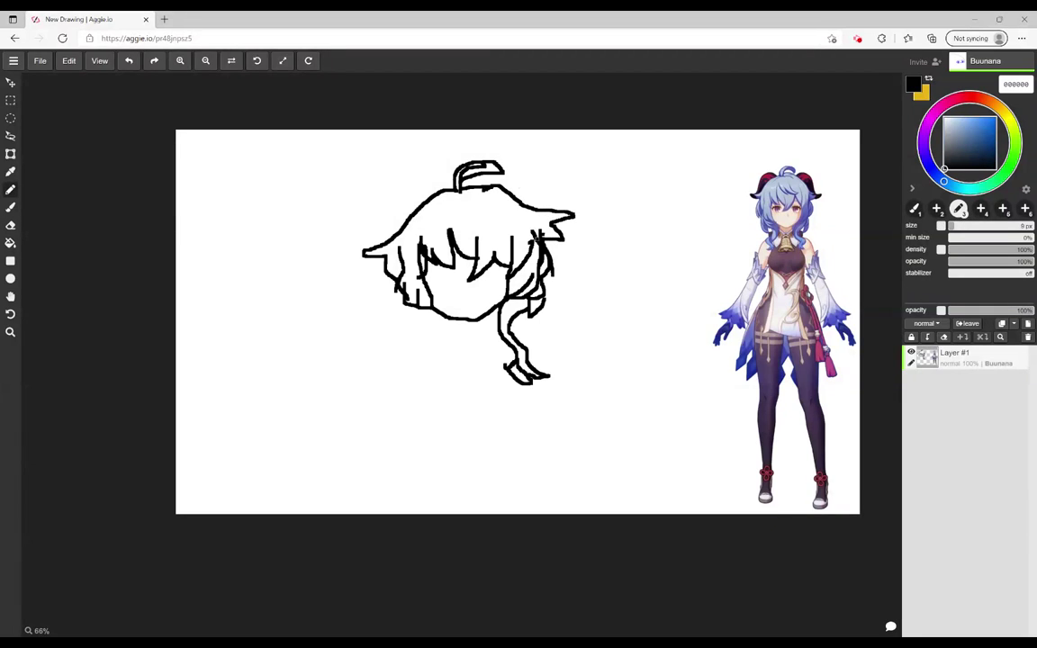
- Draw the layered locks on the left side of the hair and a long wavy strand hanging below them
left_click_drag(378, 257, 388, 297)
mouse_move(396, 314)
left_mouse_down()
mouse_move(422, 313)
mouse_move(387, 317)
mouse_move(399, 337)
mouse_move(402, 311)
mouse_move(413, 324)
left_mouse_up()
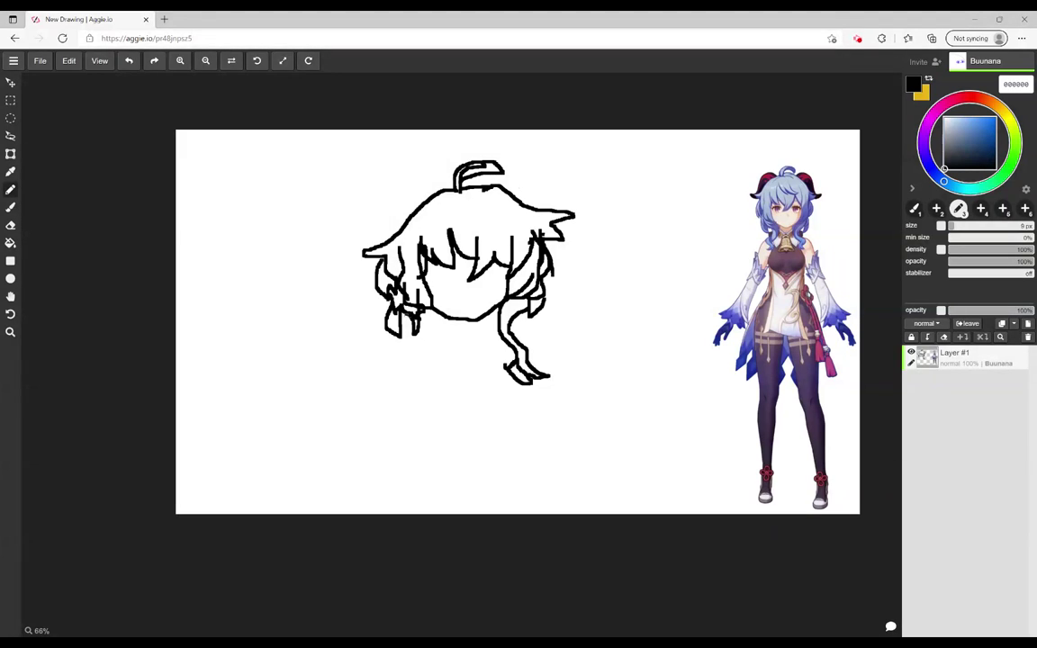
key("ctrl+z")
mouse_move(417, 312)
left_mouse_down()
mouse_move(418, 341)
mouse_move(427, 315)
left_mouse_up()
mouse_move(405, 314)
left_mouse_down()
mouse_move(418, 346)
mouse_move(397, 354)
mouse_move(408, 366)
mouse_move(413, 344)
mouse_move(394, 350)
mouse_move(384, 400)
mouse_move(394, 397)
left_mouse_up()
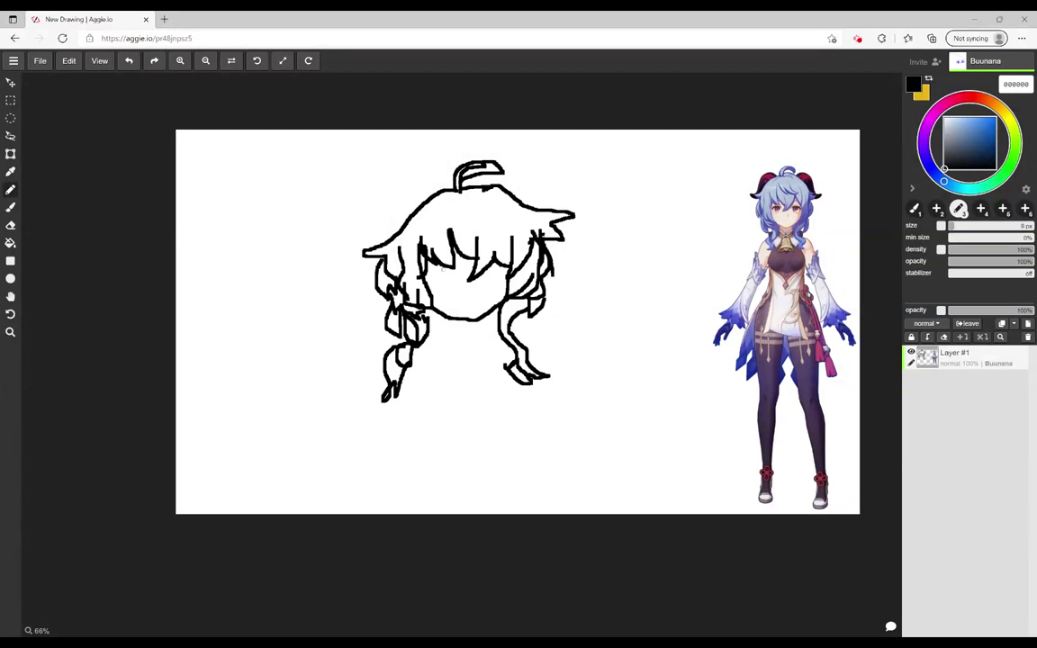
left_click_drag(437, 279, 489, 286)
mouse_move(452, 300)
left_mouse_down()
mouse_move(502, 298)
mouse_move(467, 297)
left_mouse_up()
key("ctrl+z")
key("ctrl+z")
key("ctrl+z")
key("ctrl+z")
key("ctrl+z")
key("ctrl+z")
- Draw a curved horn on each side of the head and add bands and a small diamond mark to both
mouse_move(428, 191)
left_mouse_down()
mouse_move(401, 186)
mouse_move(347, 225)
mouse_move(342, 241)
mouse_move(385, 244)
left_mouse_up()
mouse_move(501, 186)
left_mouse_down()
mouse_move(531, 171)
mouse_move(571, 215)
left_mouse_up()
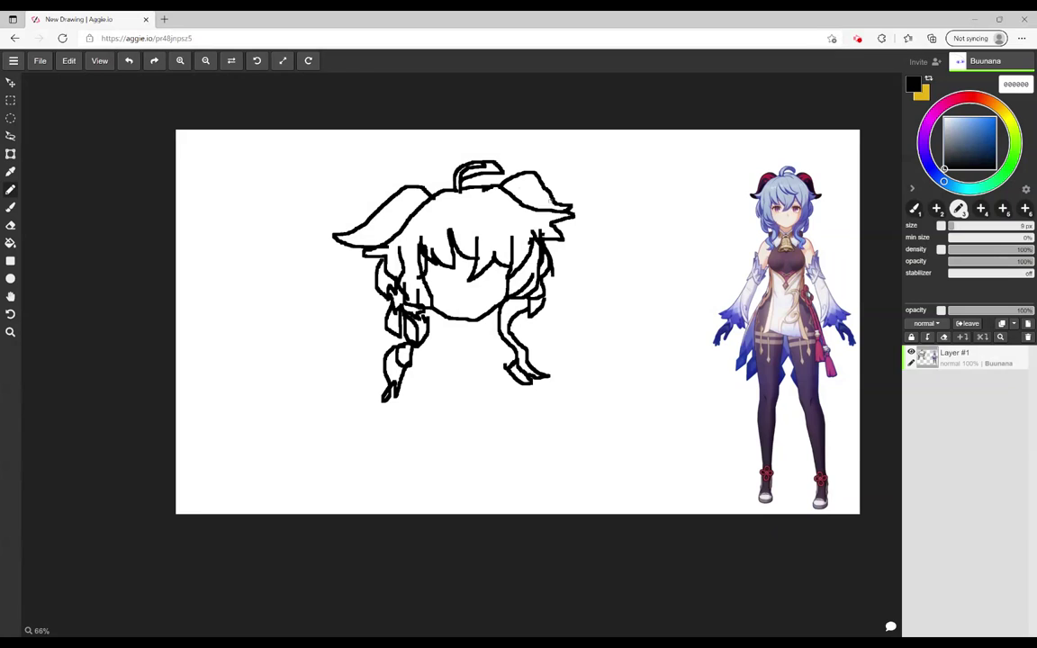
mouse_move(511, 193)
left_mouse_down()
mouse_move(545, 177)
mouse_move(524, 203)
mouse_move(547, 203)
left_mouse_up()
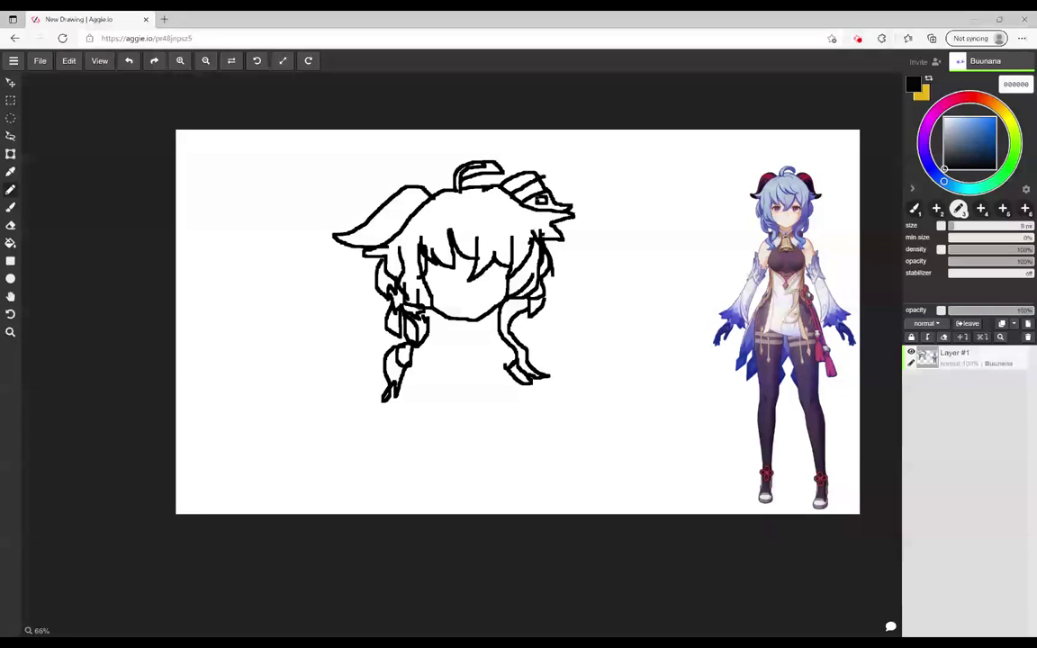
mouse_move(403, 195)
left_mouse_down()
mouse_move(369, 236)
mouse_move(382, 232)
left_mouse_up()
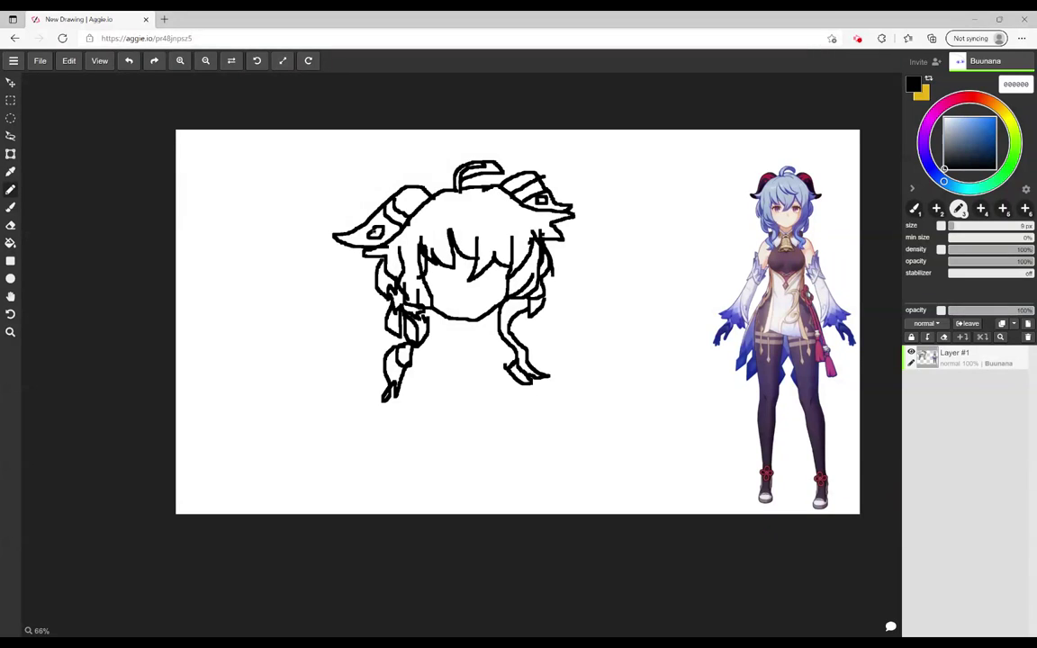
- Draw the neck, shoulders and collar, with a bell ornament and bow hanging at the throat
mouse_move(453, 321)
left_mouse_down()
mouse_move(451, 332)
mouse_move(487, 333)
mouse_move(440, 338)
mouse_move(410, 363)
mouse_move(447, 367)
mouse_move(445, 383)
mouse_move(478, 377)
mouse_move(432, 381)
mouse_move(471, 396)
mouse_move(481, 385)
left_mouse_up()
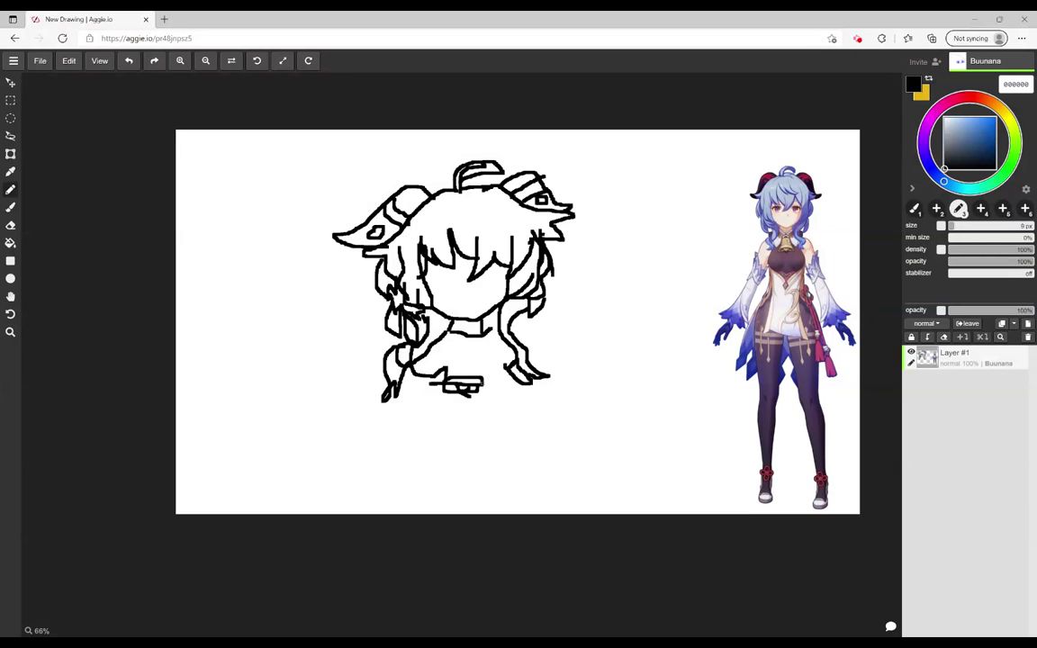
mouse_move(480, 364)
left_mouse_down()
mouse_move(465, 341)
mouse_move(446, 377)
mouse_move(466, 335)
mouse_move(464, 379)
mouse_move(475, 362)
left_mouse_up()
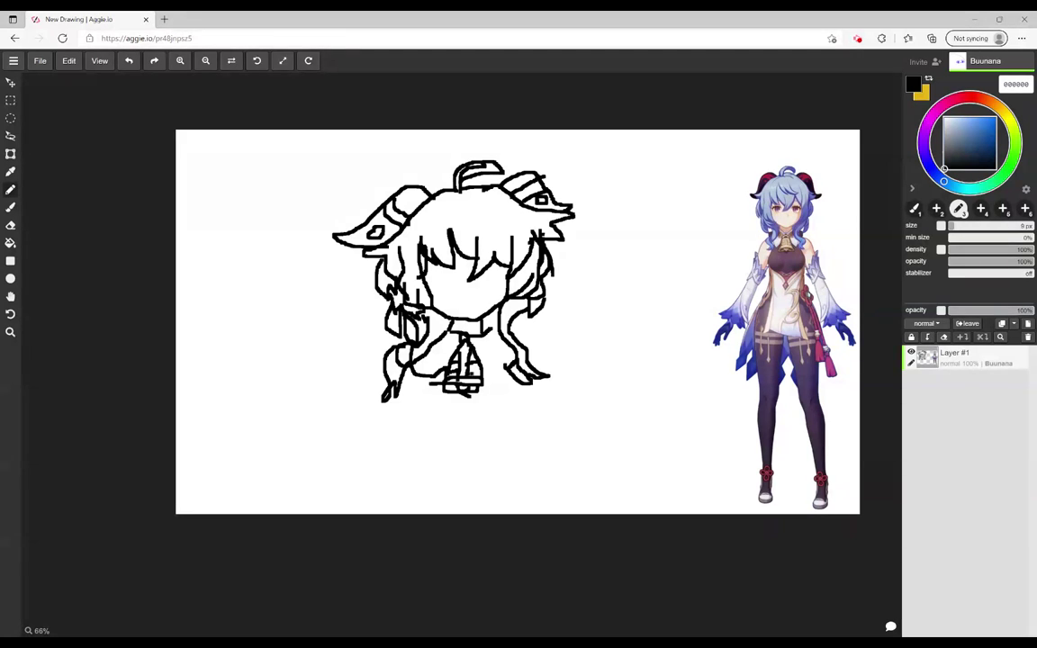
left_click_drag(492, 330, 499, 343)
left_click_drag(450, 308, 430, 339)
mouse_move(501, 341)
left_mouse_down()
mouse_move(485, 376)
mouse_move(437, 332)
mouse_move(460, 344)
mouse_move(496, 334)
mouse_move(495, 352)
left_mouse_up()
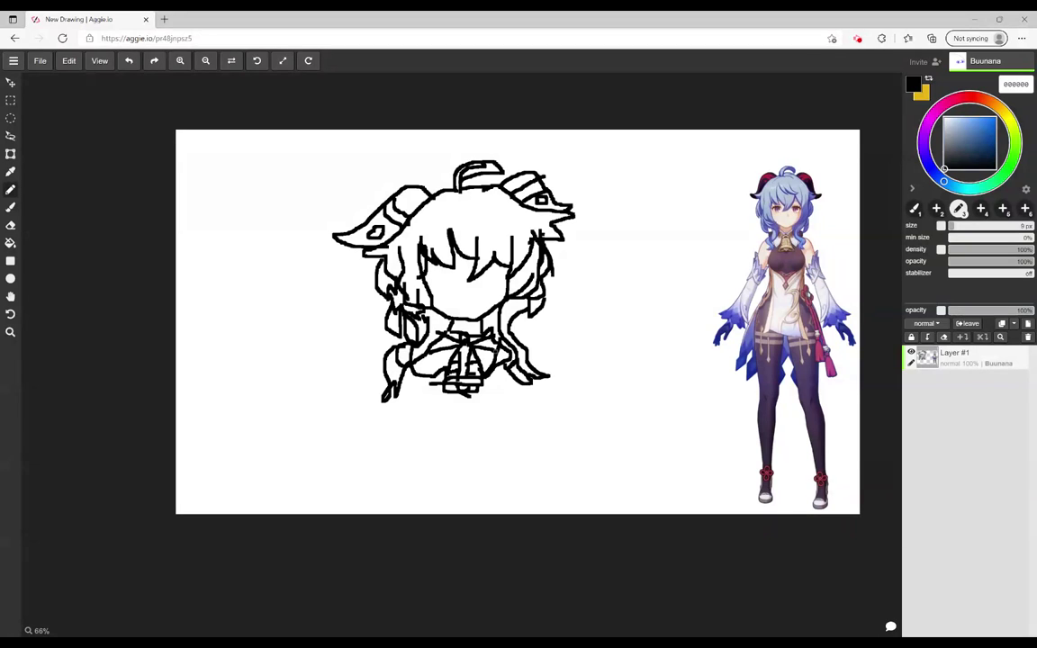
- Outline the chest and draw the left arm with a jagged sleeve edge, extending to the canvas's lower edge
mouse_move(411, 379)
left_mouse_down()
mouse_move(410, 421)
mouse_move(446, 417)
left_mouse_up()
mouse_move(512, 378)
left_mouse_down()
mouse_move(512, 419)
mouse_move(439, 428)
left_mouse_up()
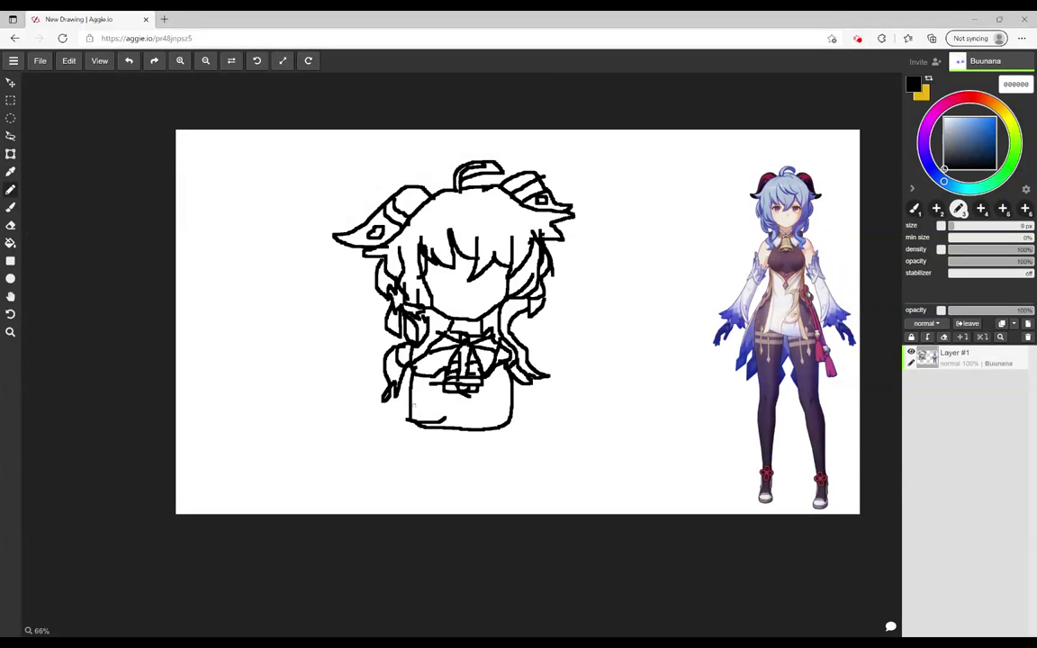
mouse_move(380, 392)
left_mouse_down()
mouse_move(343, 442)
mouse_move(346, 432)
mouse_move(358, 449)
mouse_move(389, 447)
mouse_move(337, 450)
mouse_move(329, 463)
mouse_move(340, 453)
mouse_move(372, 471)
mouse_move(383, 458)
mouse_move(340, 451)
left_mouse_up()
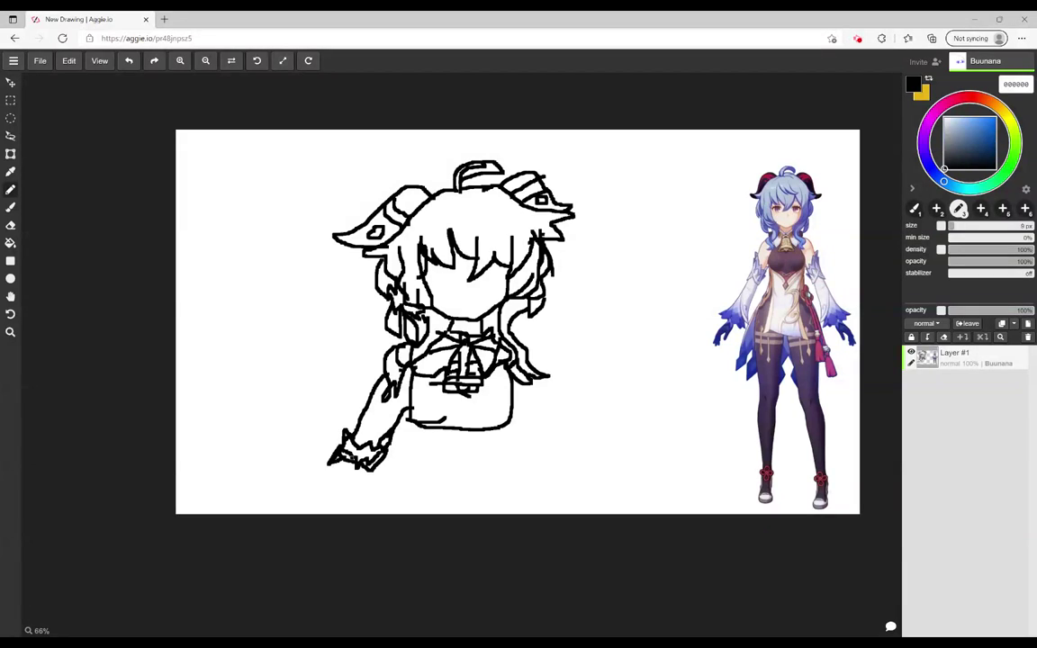
left_click_drag(328, 465, 301, 515)
left_click_drag(373, 454, 344, 520)
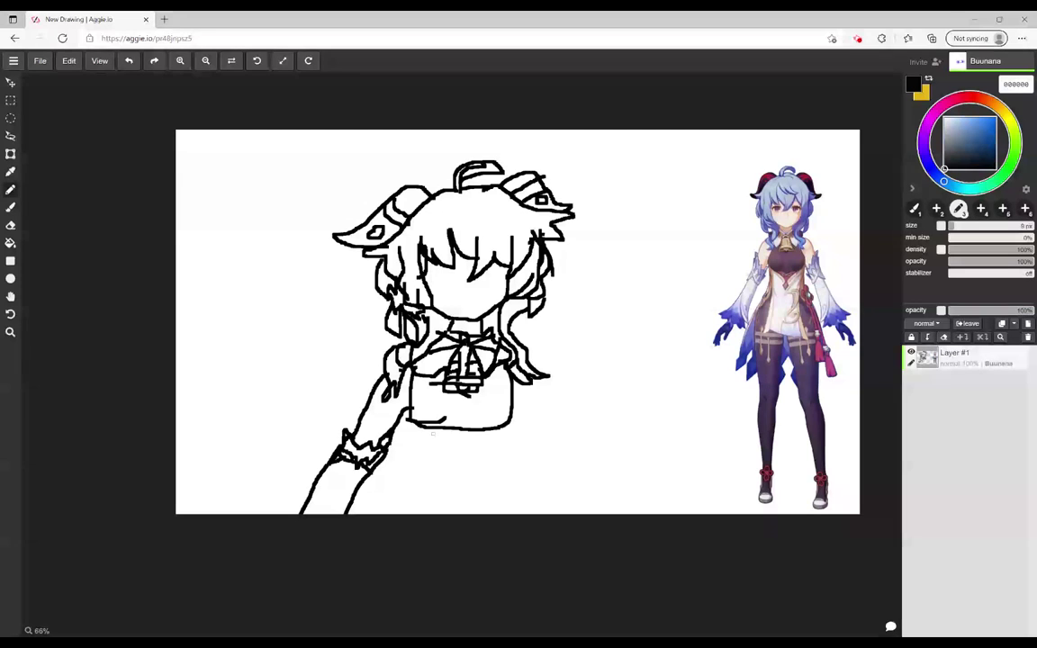
- Draw both sides of the torso from beneath the chest to the canvas's lower edge, redoing the right line
left_click_drag(408, 428, 409, 514)
left_click_drag(506, 429, 488, 514)
key("ctrl+z")
left_click_drag(502, 430, 497, 528)
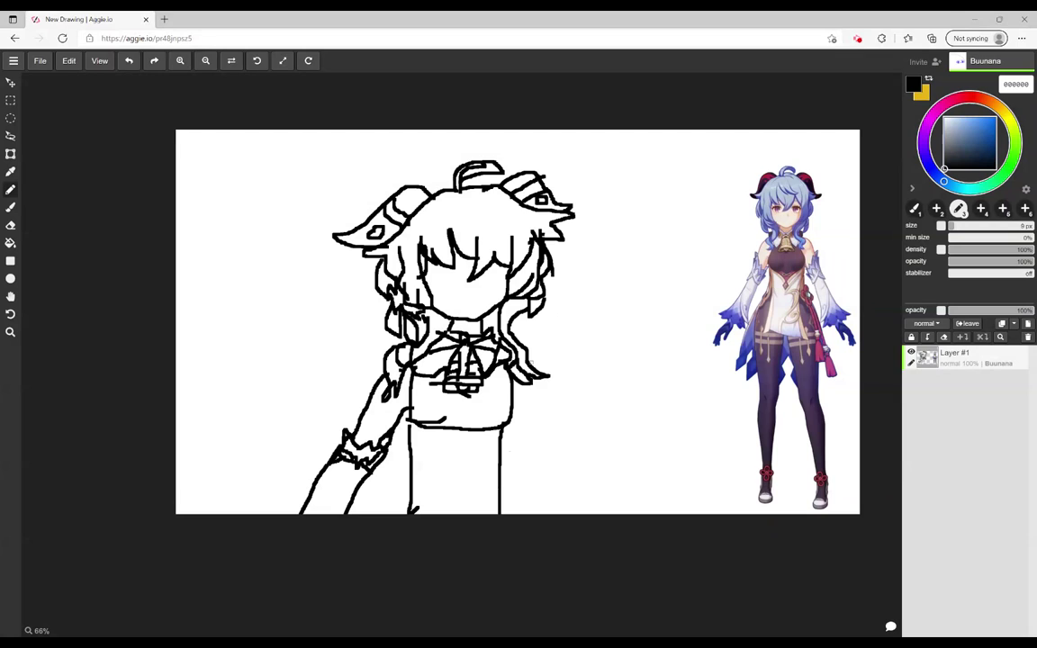
- Draw the right arm with a jagged sleeve top and a flared sleeve reaching the canvas's lower edge
mouse_move(511, 355)
left_mouse_down()
mouse_move(545, 375)
mouse_move(544, 394)
mouse_move(521, 402)
mouse_move(542, 404)
mouse_move(513, 411)
mouse_move(522, 425)
mouse_move(532, 431)
mouse_move(546, 412)
mouse_move(562, 419)
mouse_move(563, 392)
left_mouse_up()
left_click_drag(534, 432, 565, 513)
mouse_move(501, 372)
left_mouse_down()
mouse_move(527, 420)
mouse_move(644, 513)
left_mouse_up()
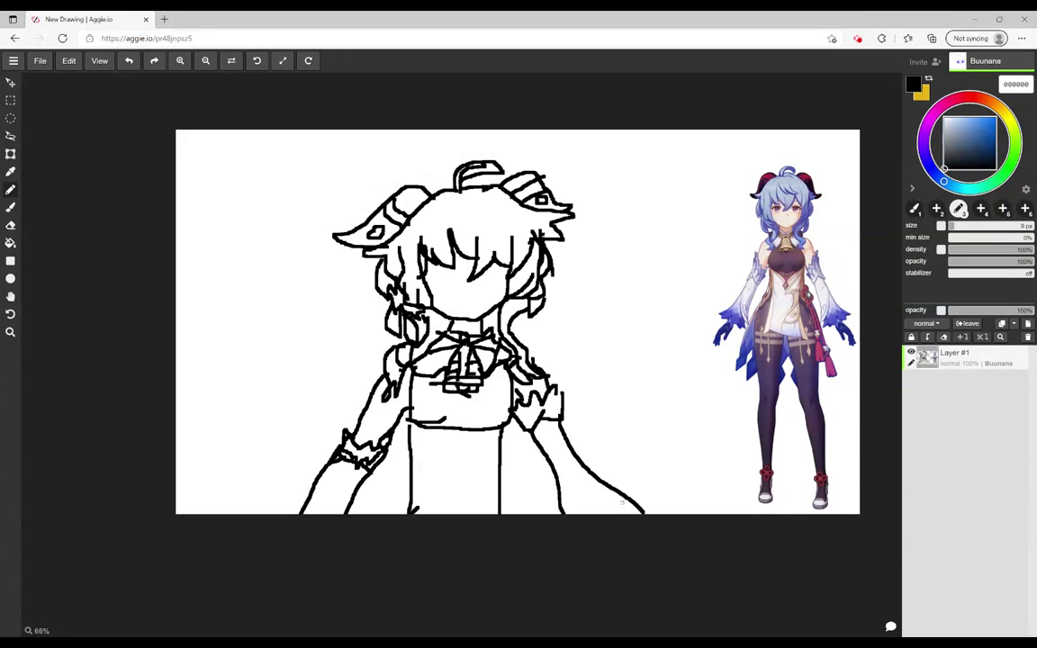